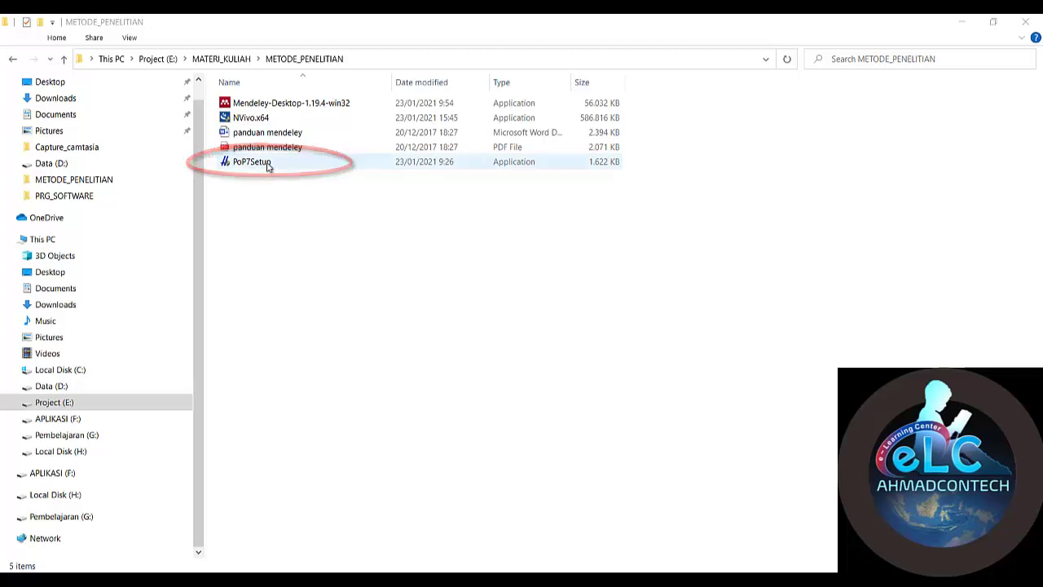
Step: Install Harzing's Publish or Perish from PoP7Setup, accepting the license terms, and launch it in a maximized window
double_click(251, 162)
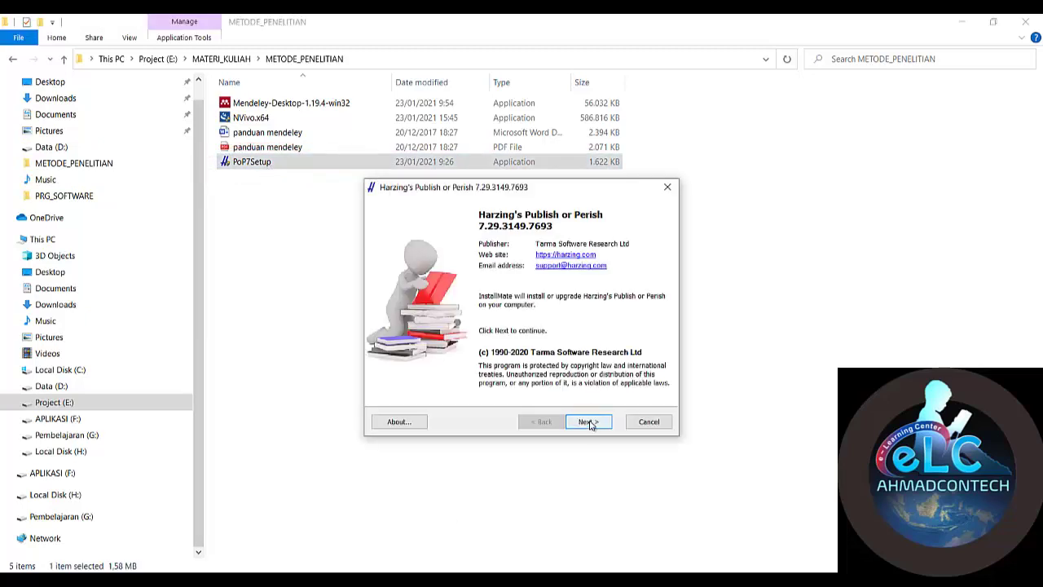
click(588, 421)
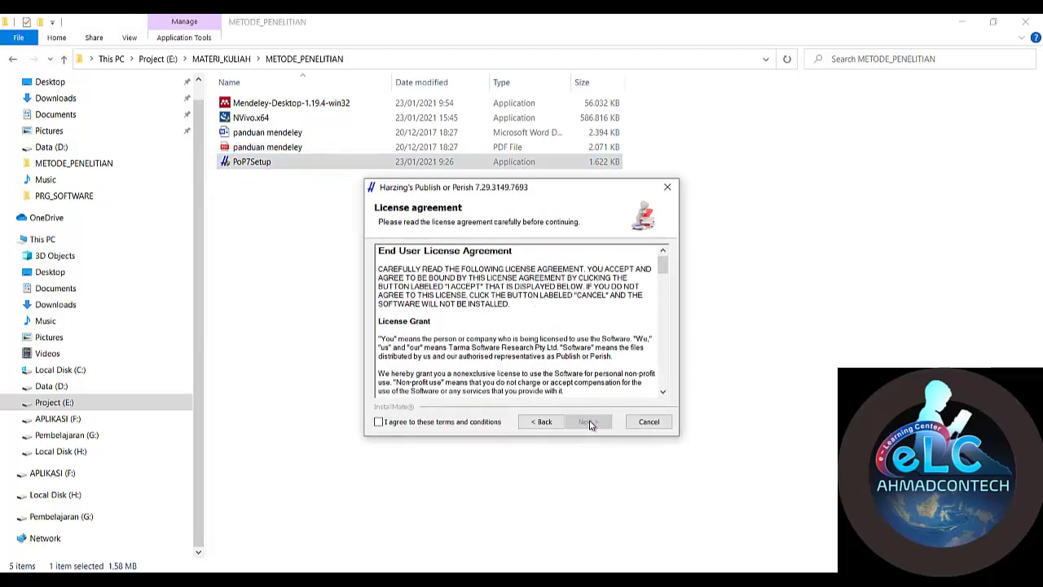
click(473, 422)
click(588, 421)
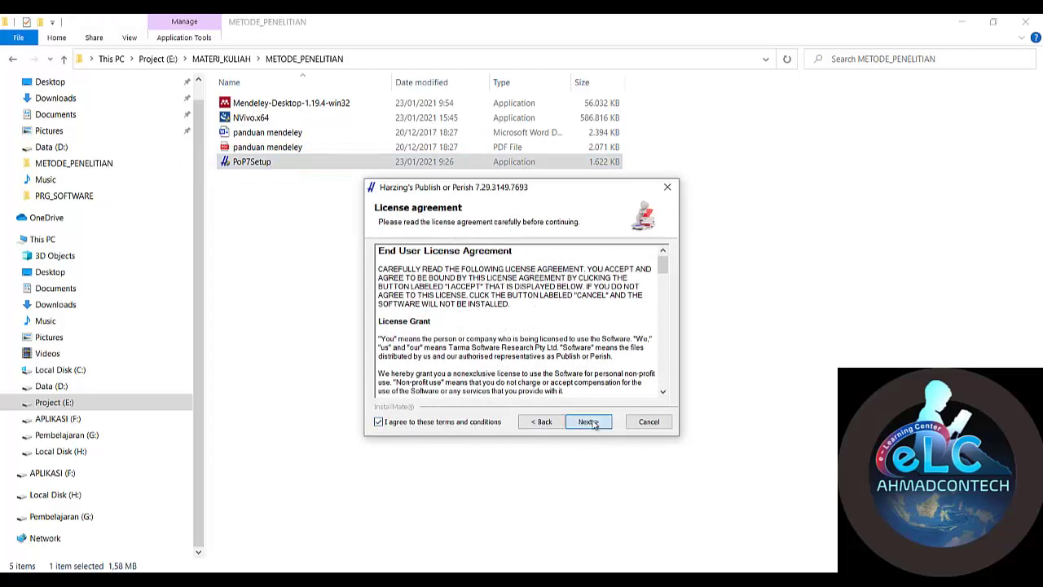
click(588, 422)
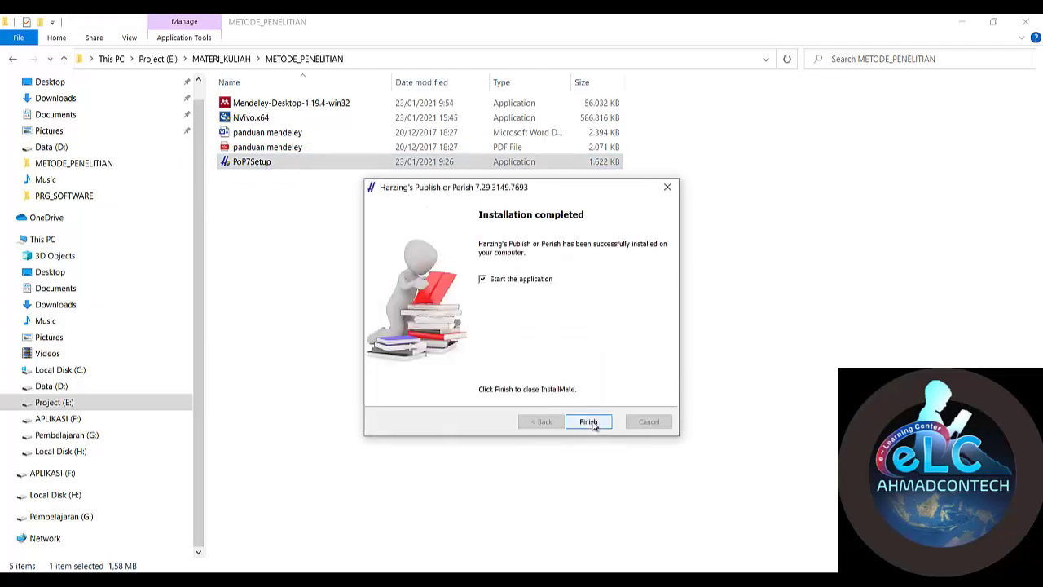
click(589, 423)
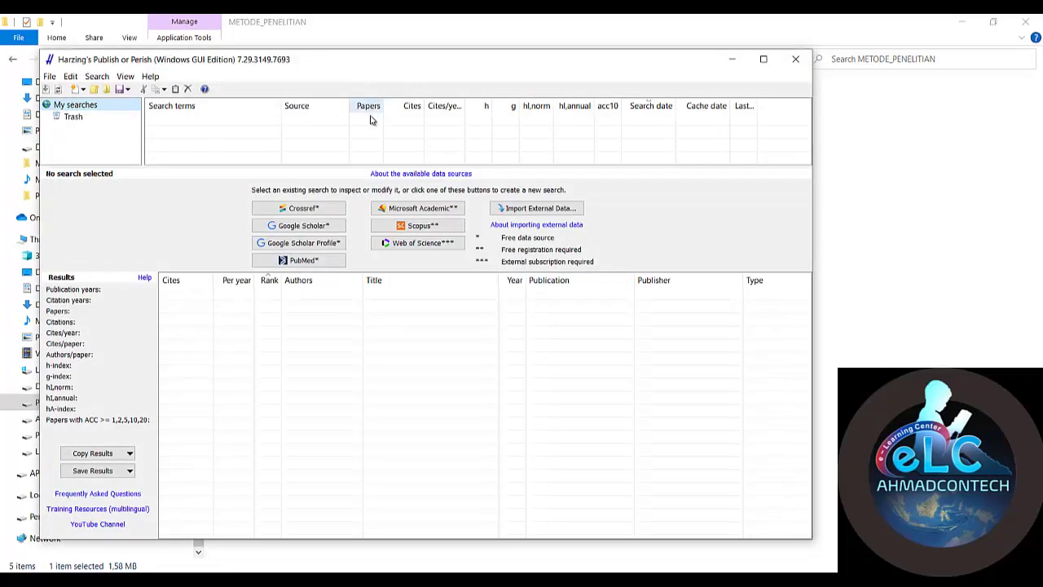
click(763, 59)
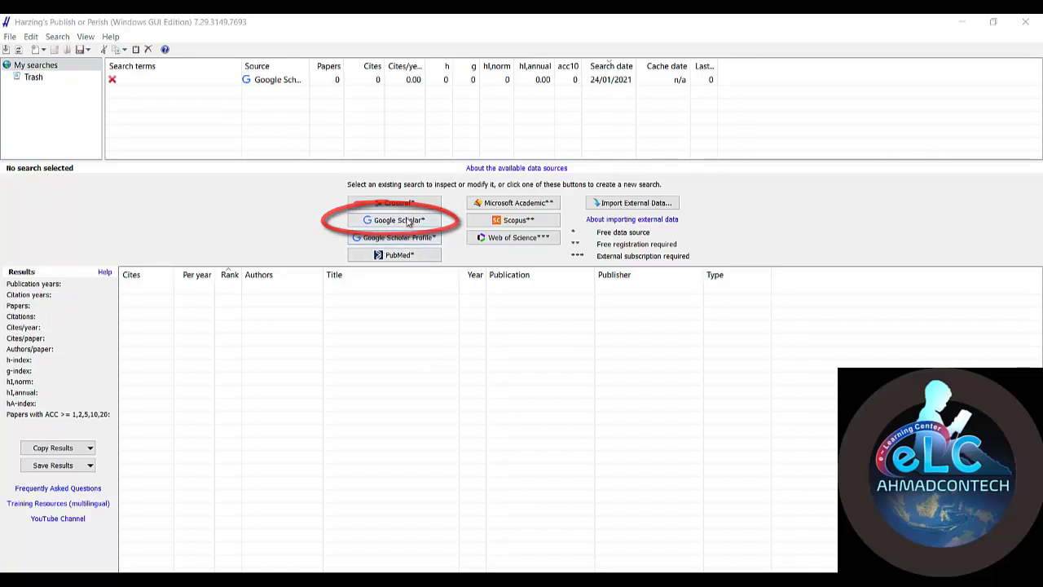
Step: Create a Google Scholar search and set its maximum number of results to 100
click(408, 221)
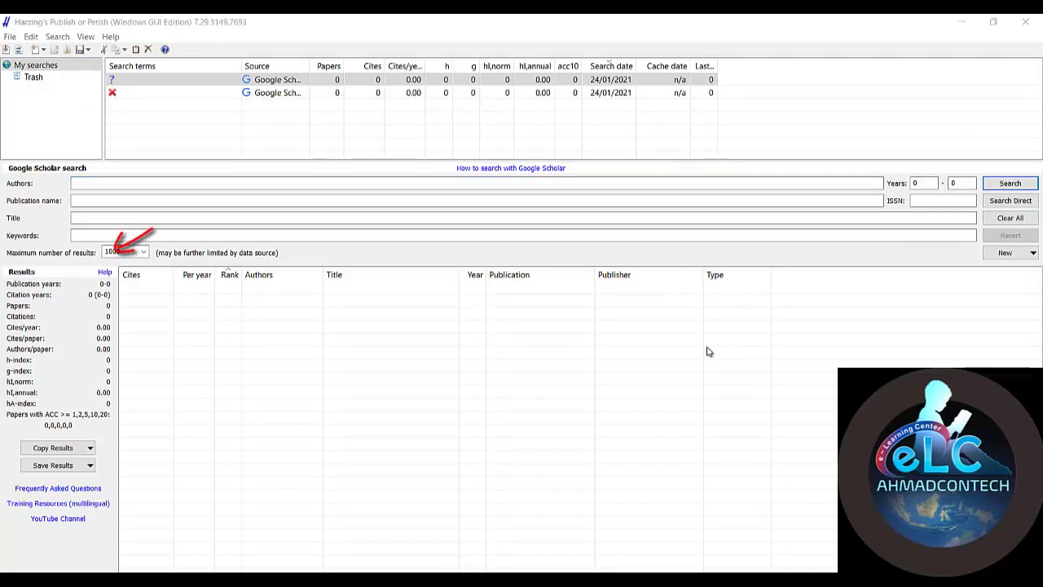
click(144, 256)
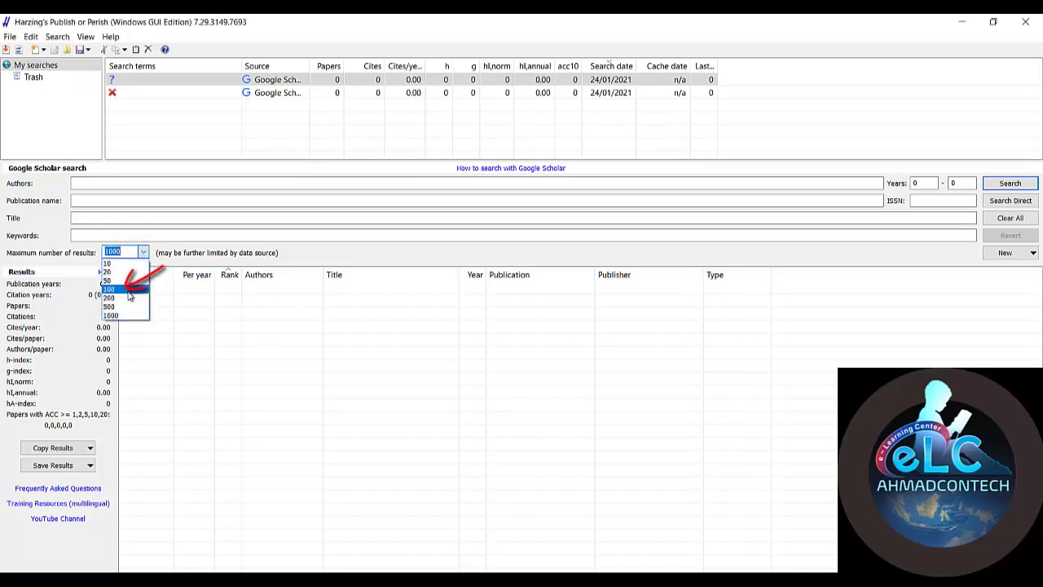
click(128, 290)
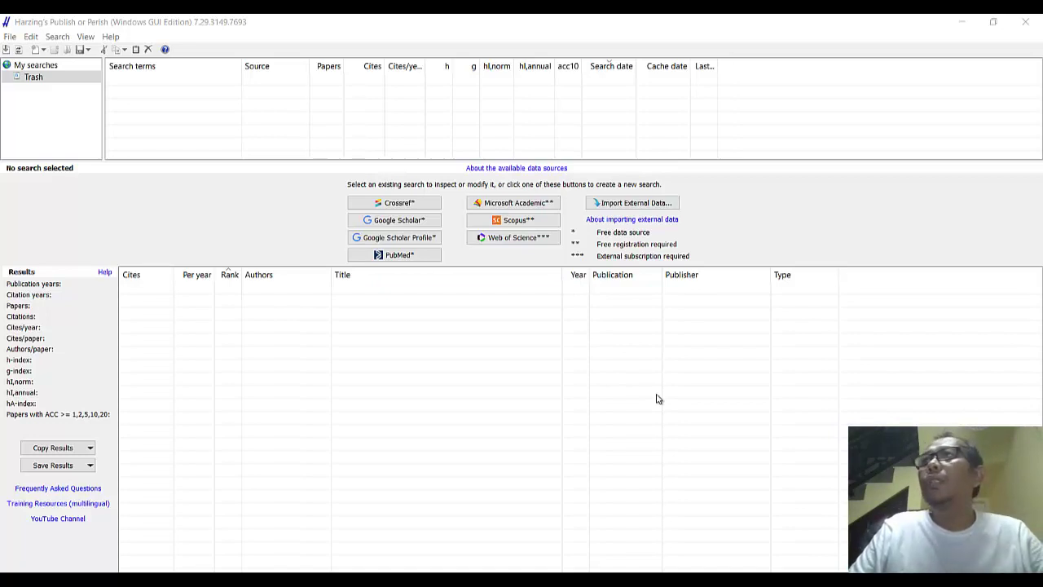
Step: Create a new Google Scholar search in My searches with the title words "Decision Support System"
click(39, 68)
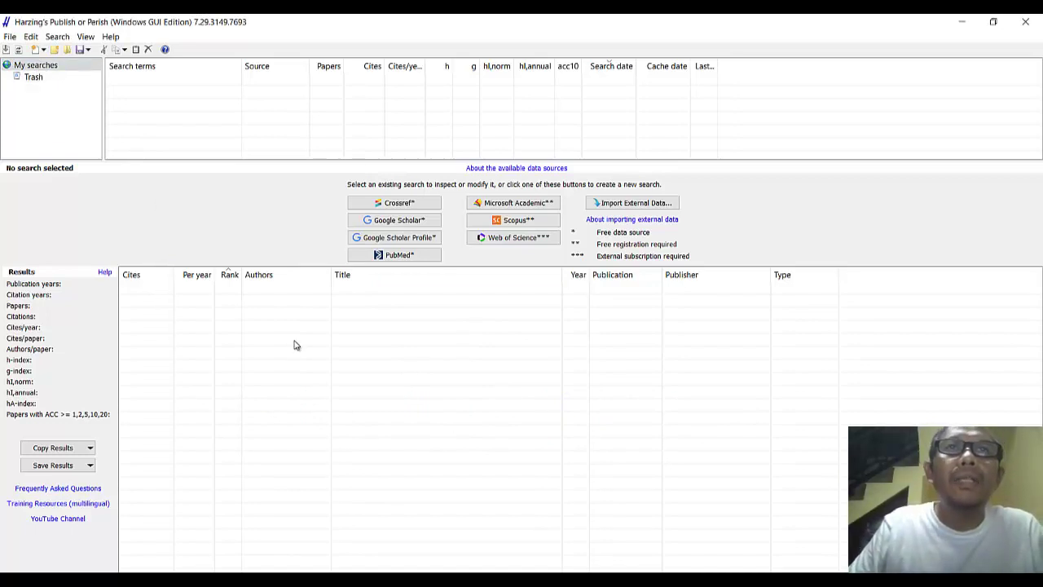
click(387, 222)
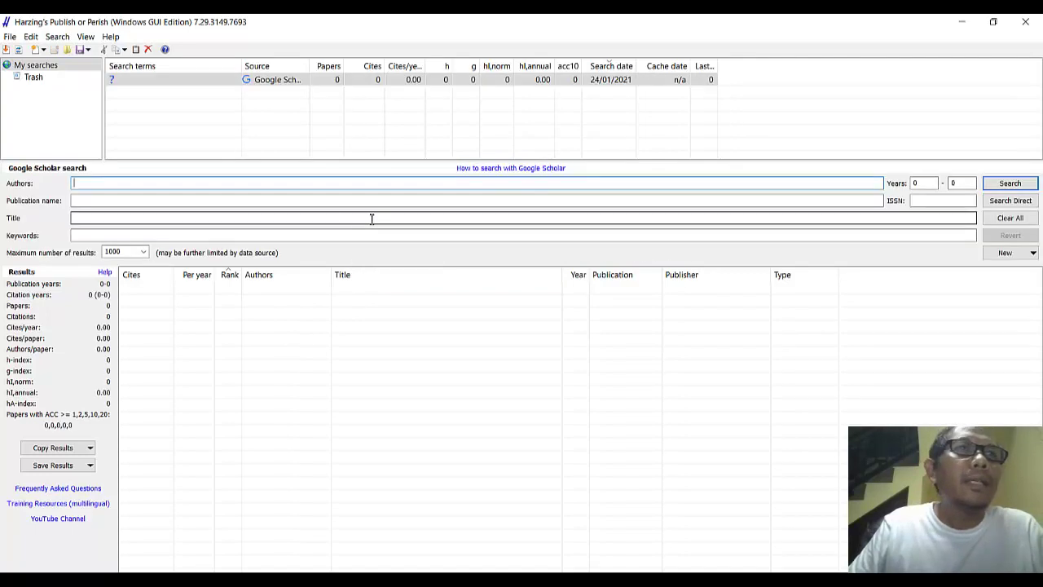
click(113, 218)
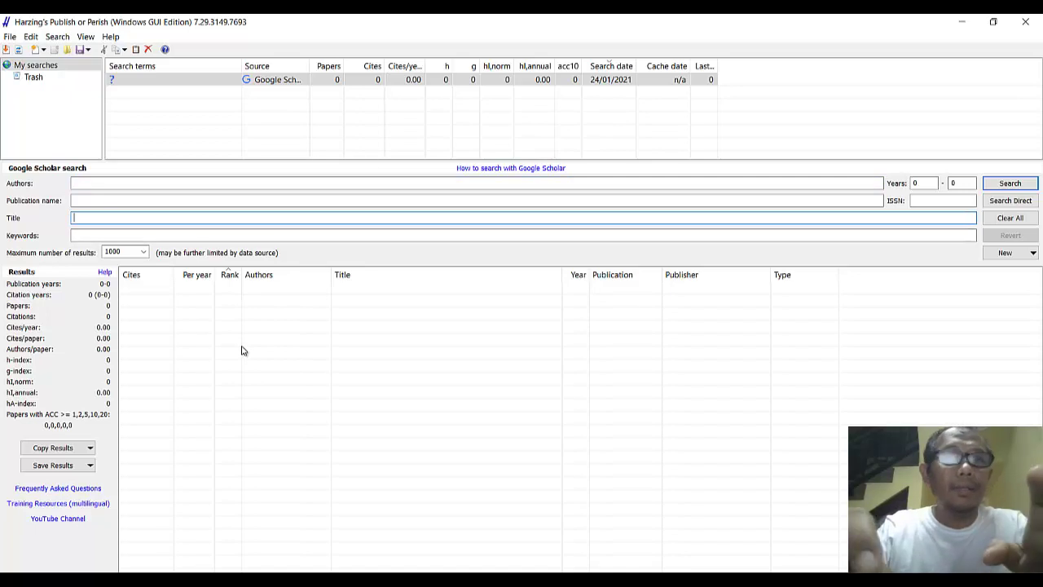
text(Dec)
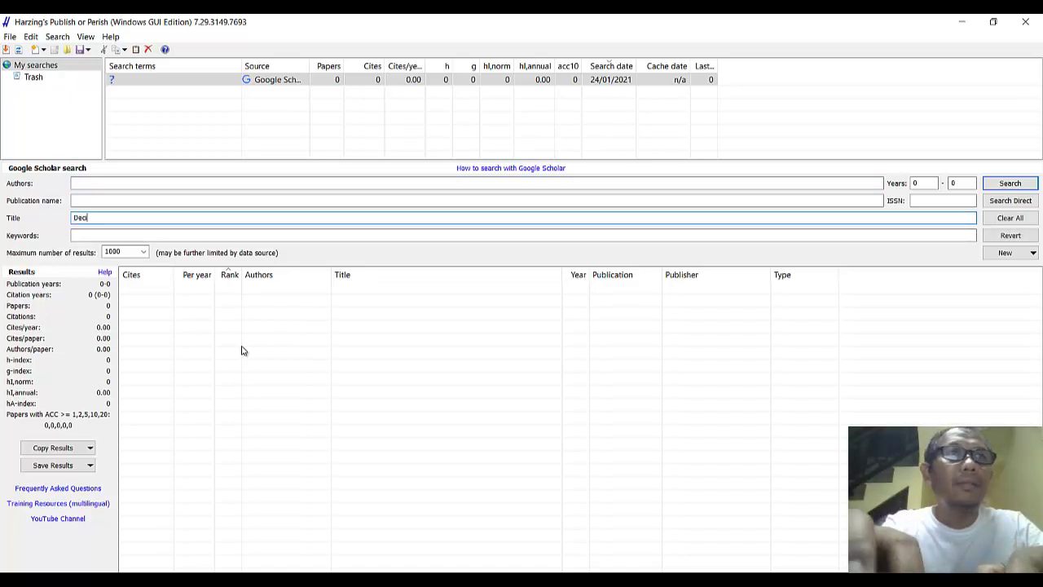
text(ision Support Syste)
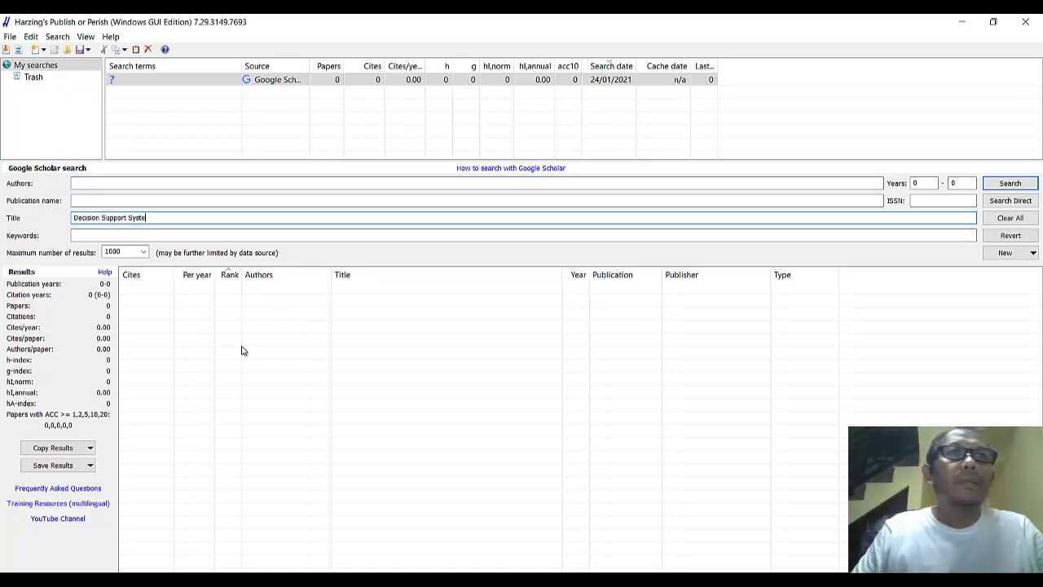
text(m)
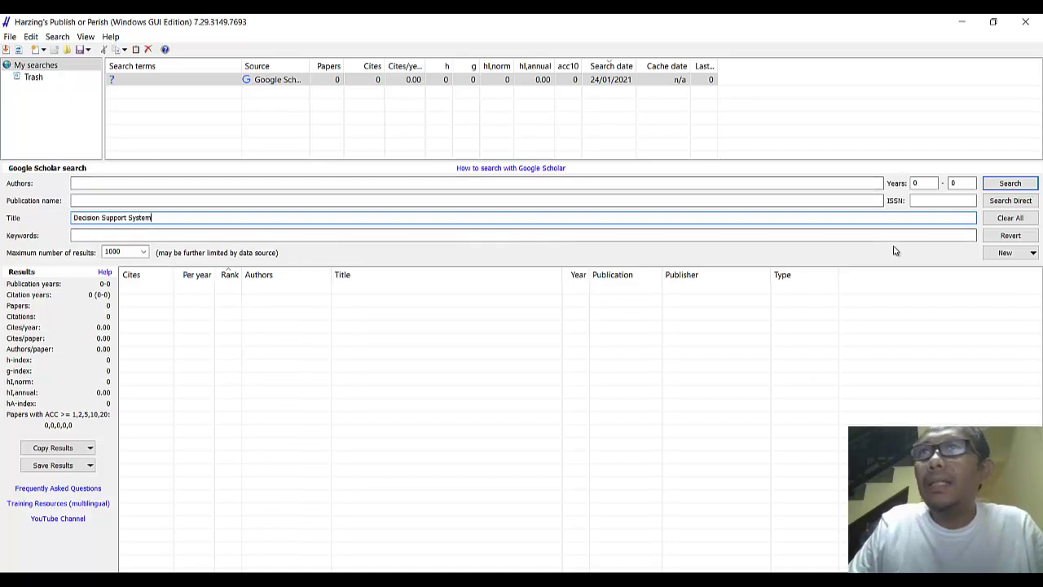
Step: Run the search for the years 2019 to 2020 with a maximum of 100 results
key(Tab)
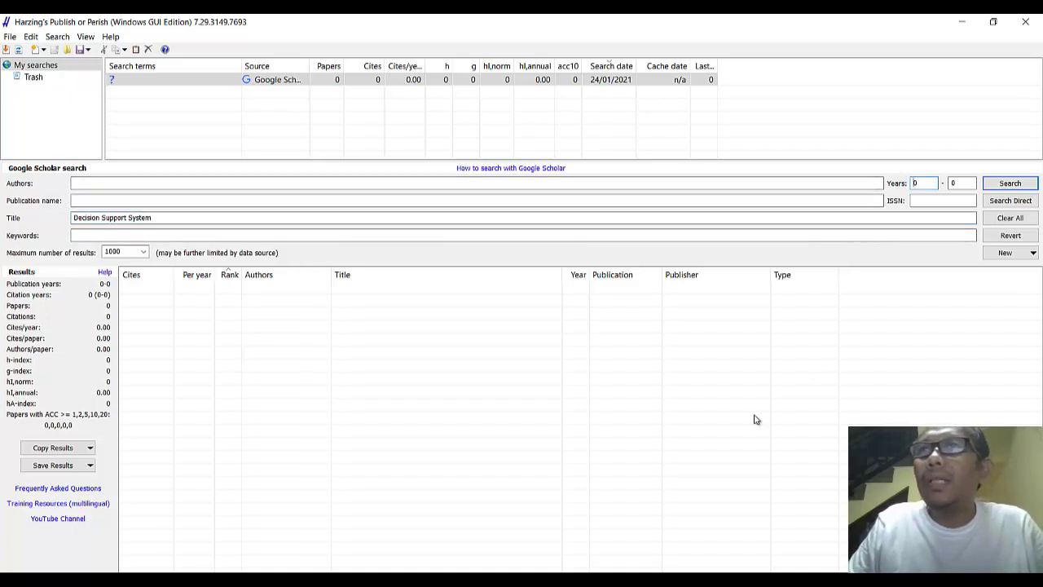
double_click(929, 182)
text(2019)
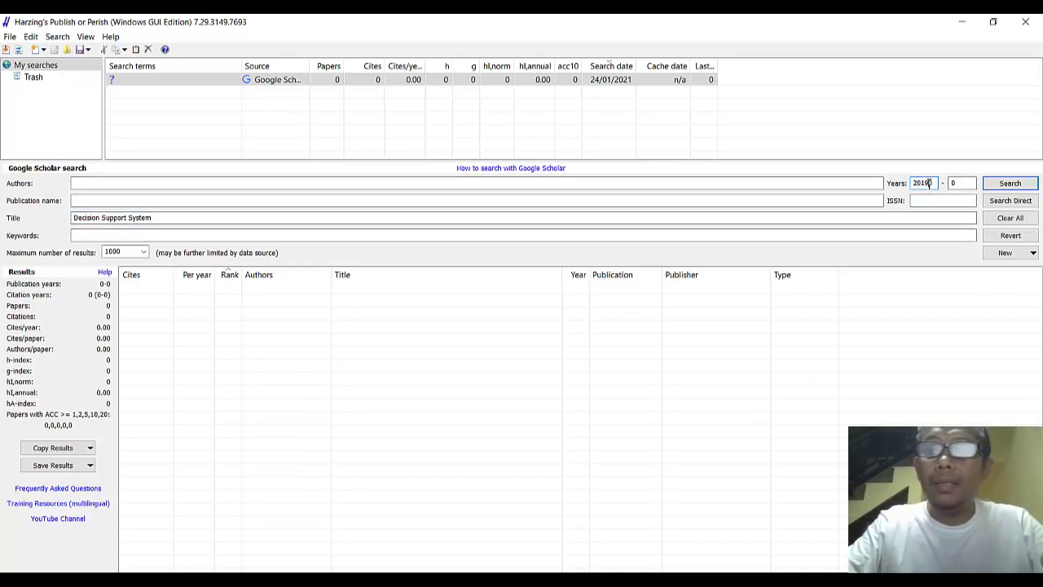
key(Tab)
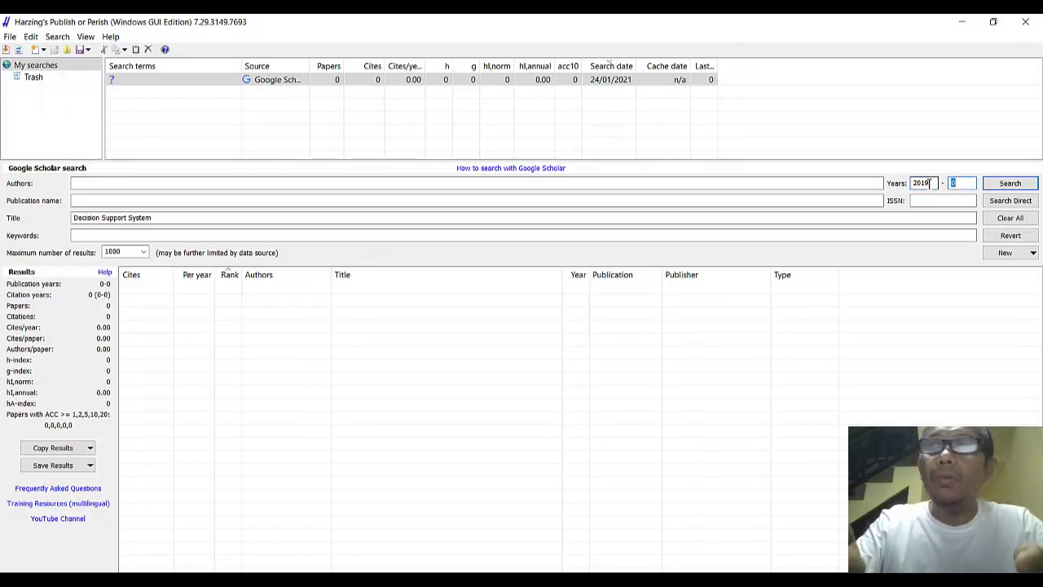
text(2020)
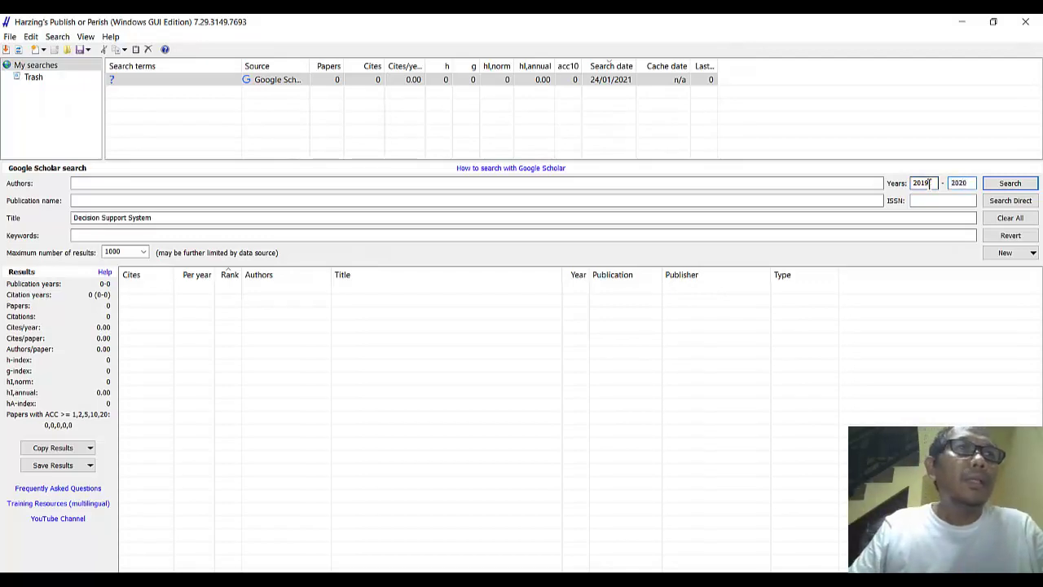
click(144, 254)
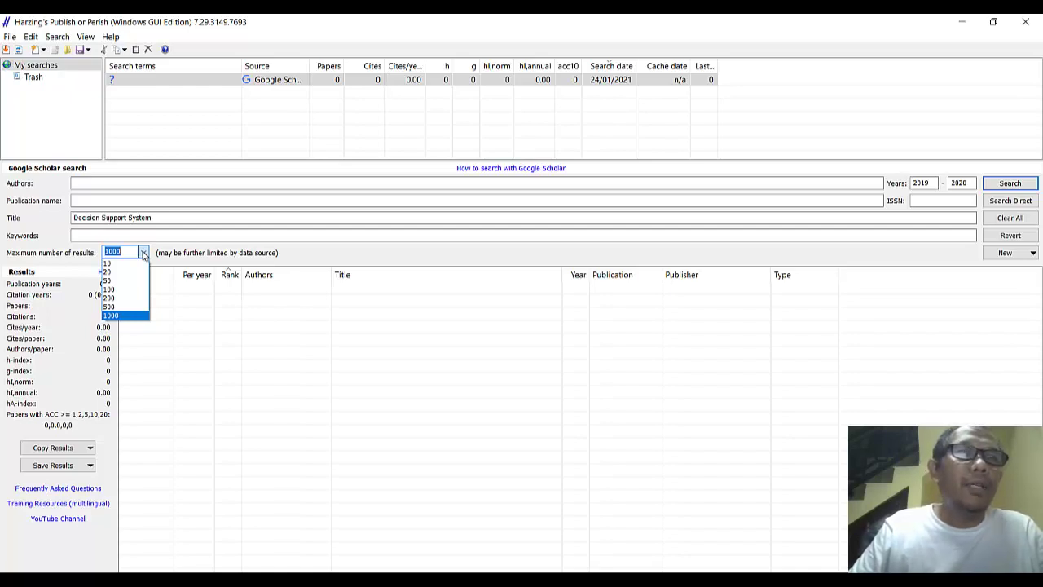
click(119, 291)
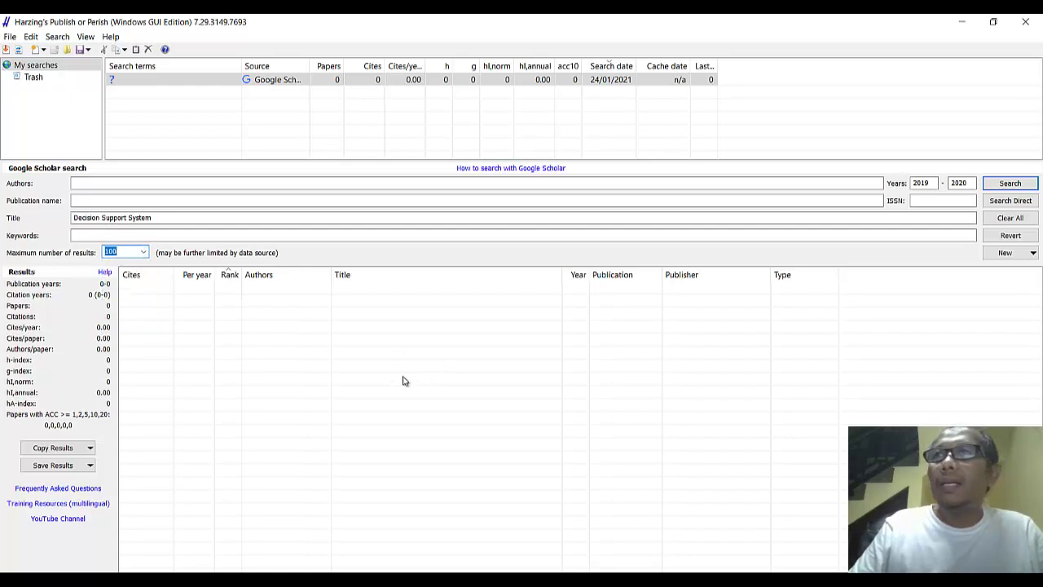
click(1009, 184)
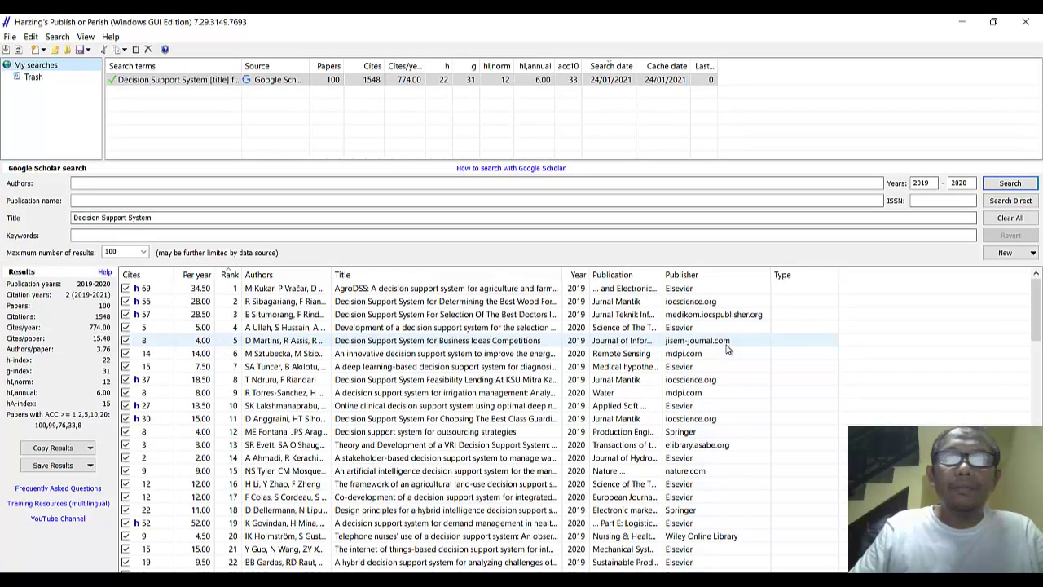
Step: Open the PDF article "Prototype Decision Support System Selecting Employee for Certain Position Using Profile Matching" from the search results
scroll(728, 349, down, 3)
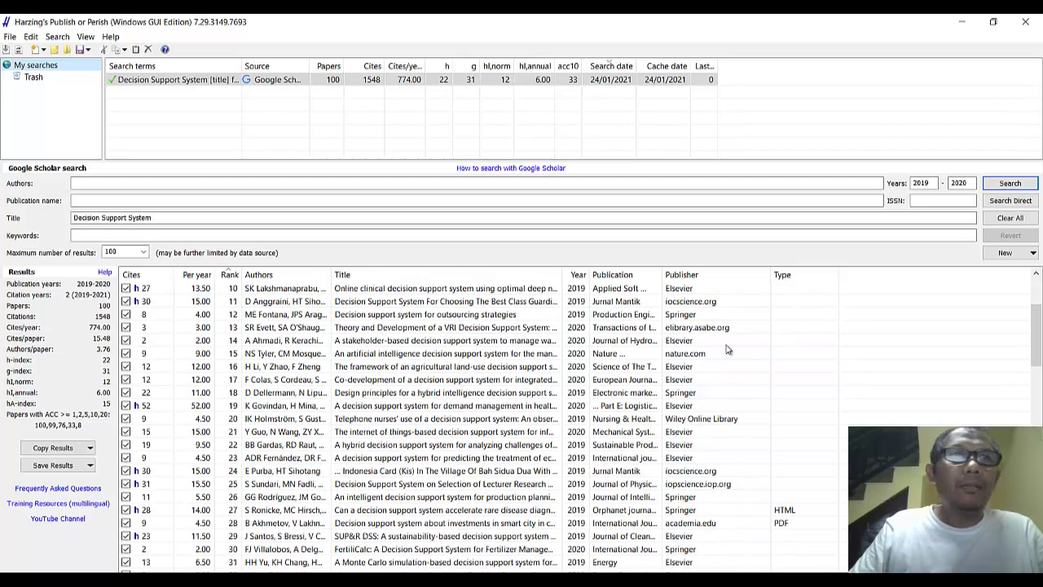
scroll(728, 349, down, 2)
scroll(718, 369, up, 4)
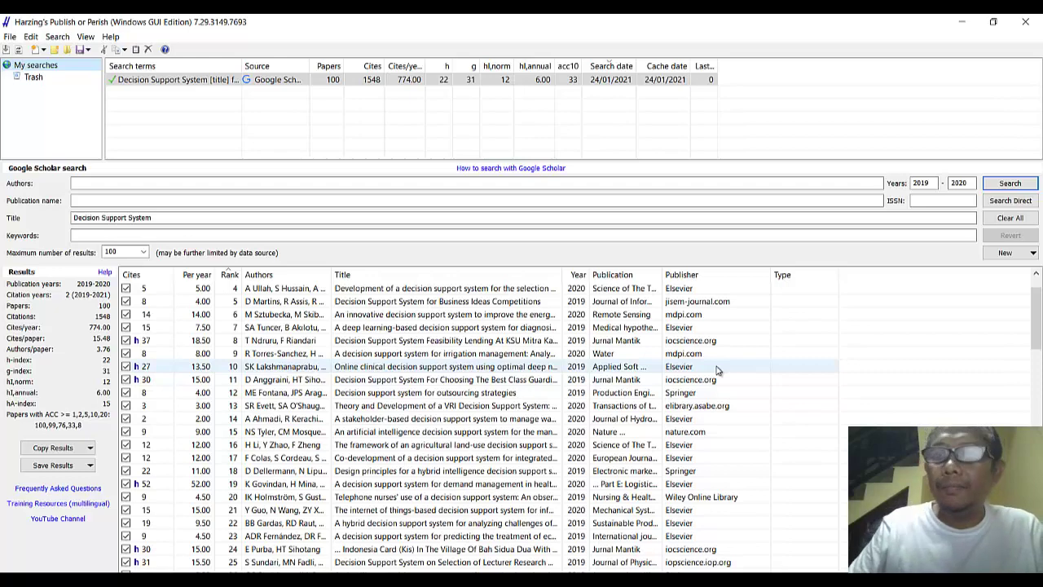
scroll(717, 371, up, 1)
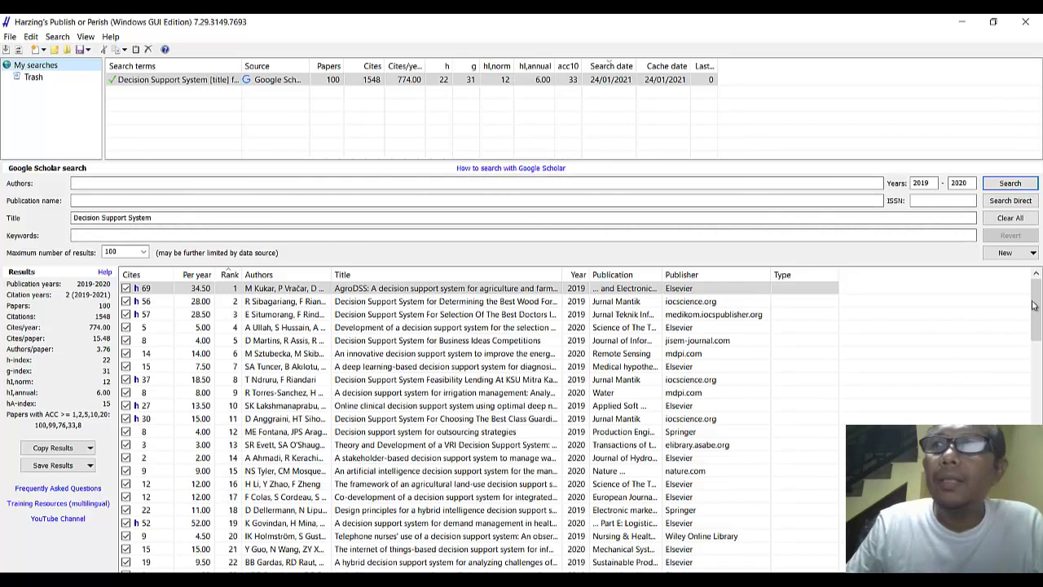
mouse_move(1038, 295)
mouse_down()
mouse_move(1037, 501)
mouse_move(1036, 295)
mouse_up()
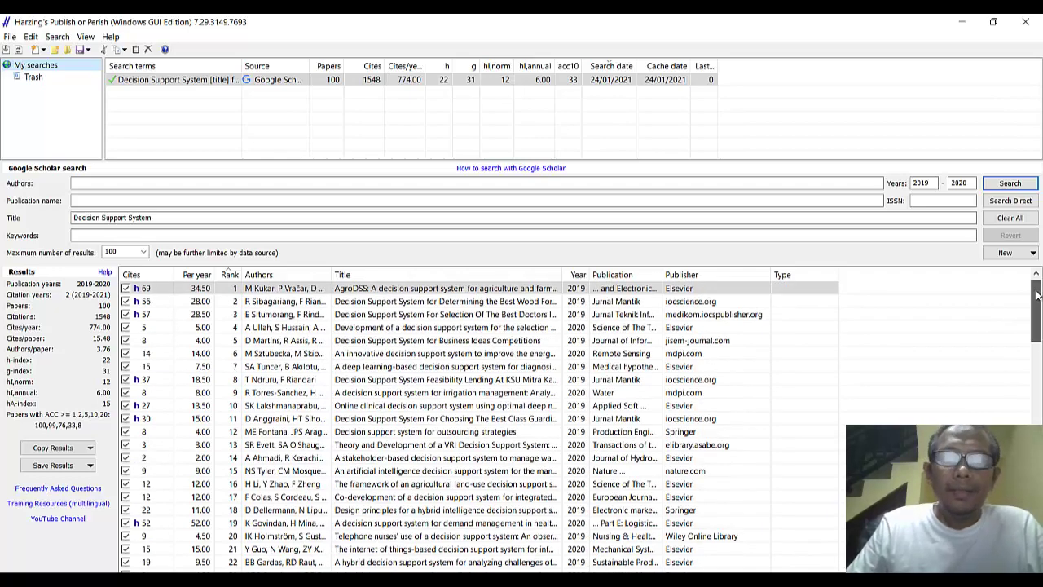
drag(1038, 295, 1037, 403)
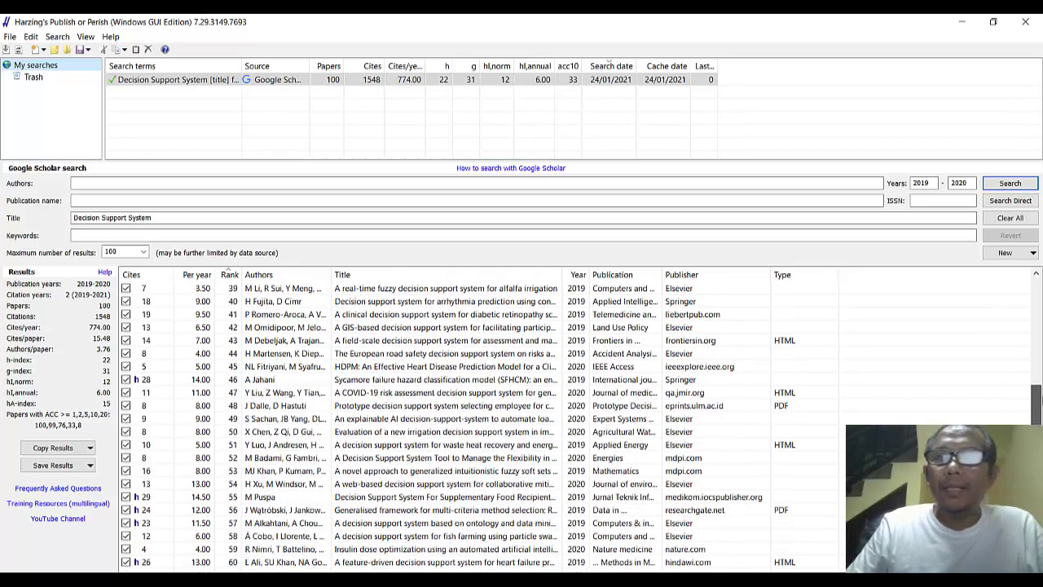
double_click(417, 411)
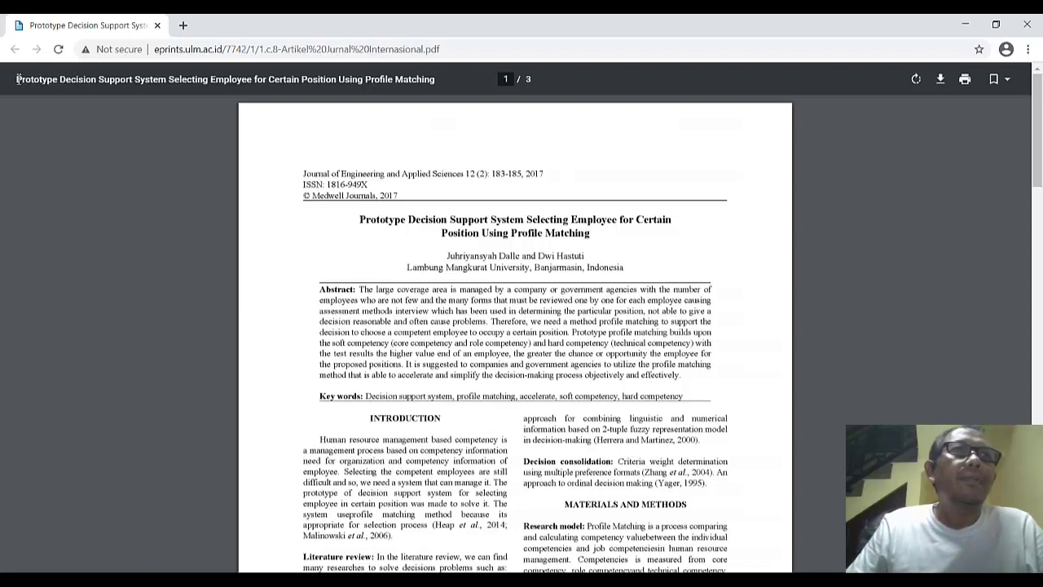
Step: Copy the words "Prototype Decision Support System Selecting Employee" from the PDF viewer's document title
drag(18, 79, 254, 81)
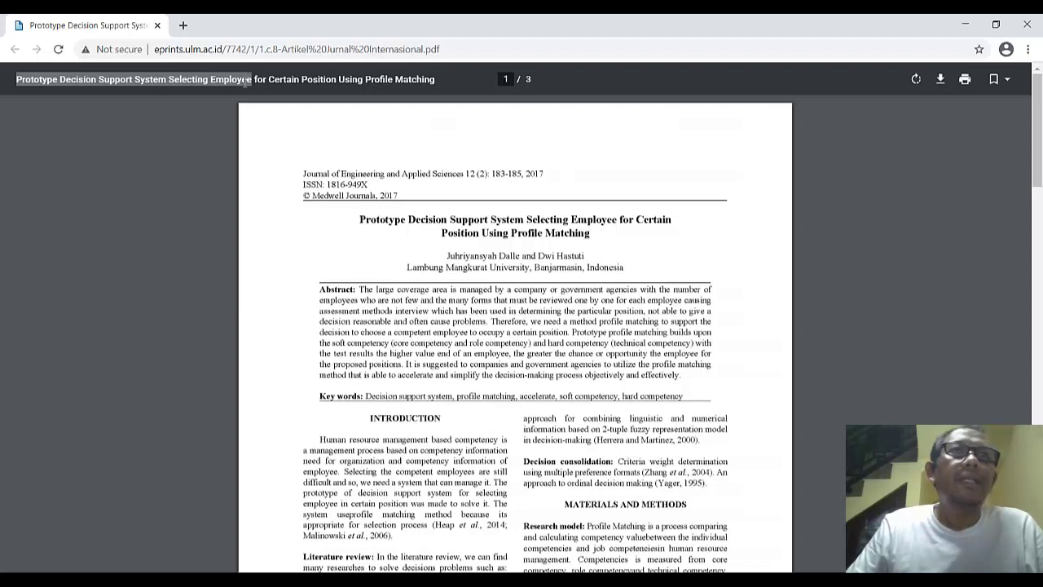
right_click(228, 82)
click(253, 91)
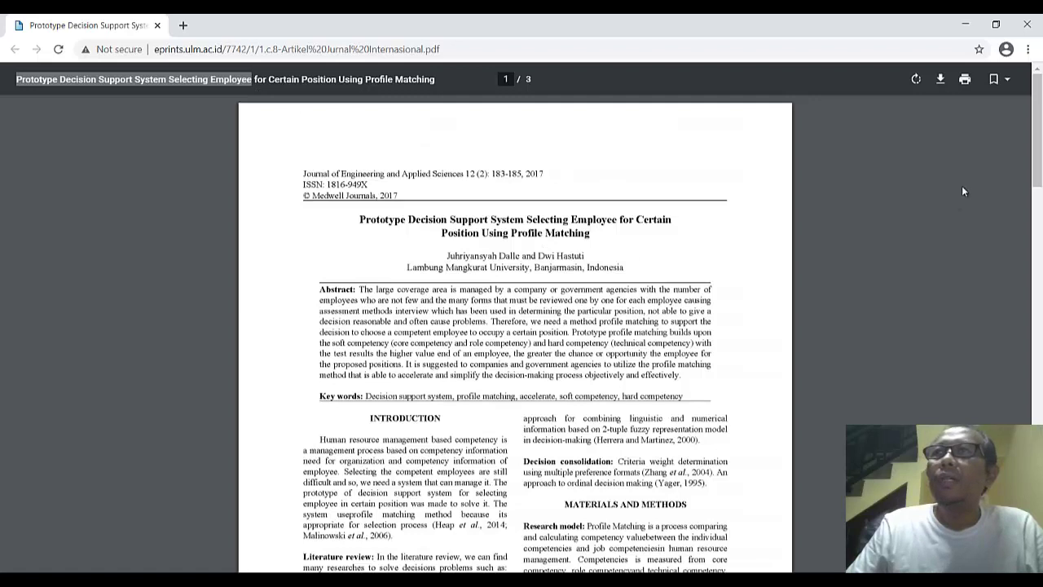
Step: Download the PDF to the Hasil Unduhan folder as "Prototype Decision Support System Selecting Employee" and show the file in its folder
click(942, 80)
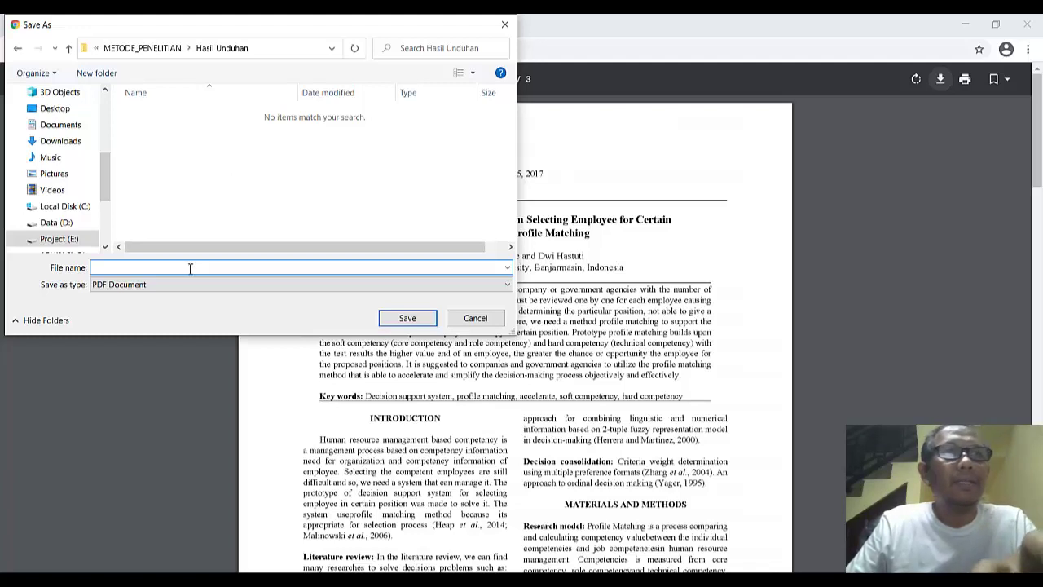
key(ctrl+v)
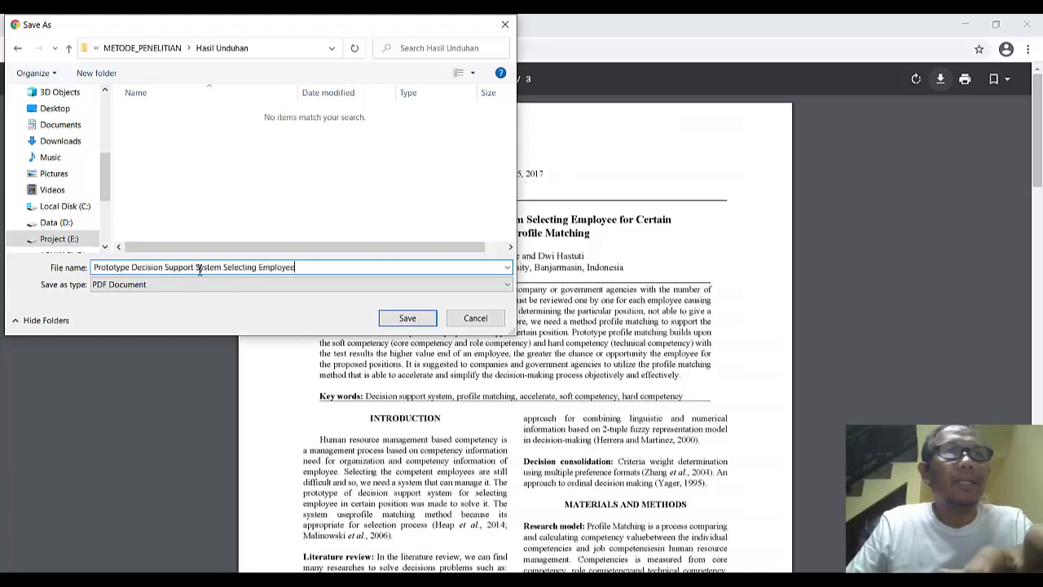
click(410, 320)
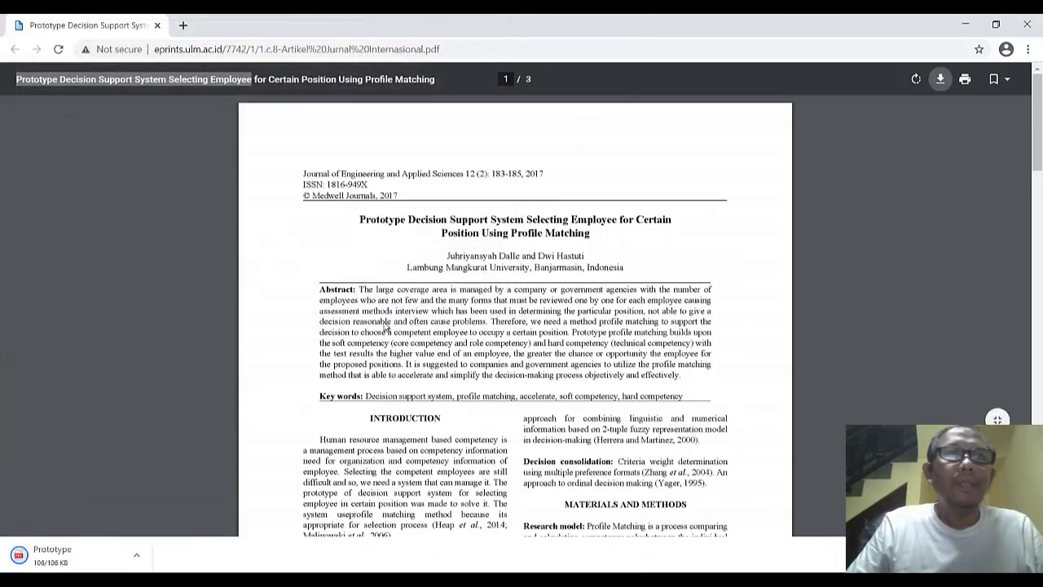
right_click(118, 561)
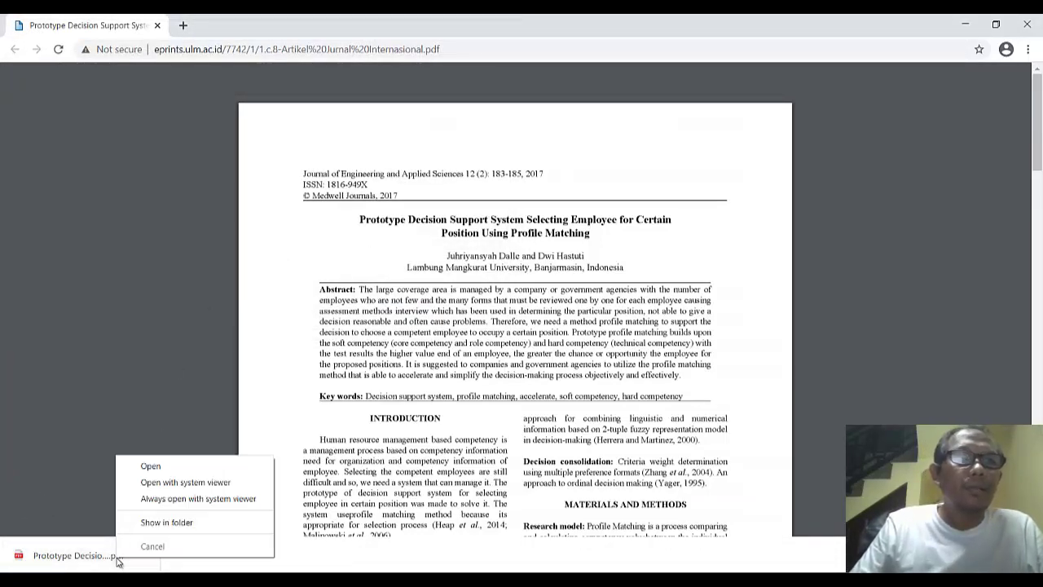
click(166, 523)
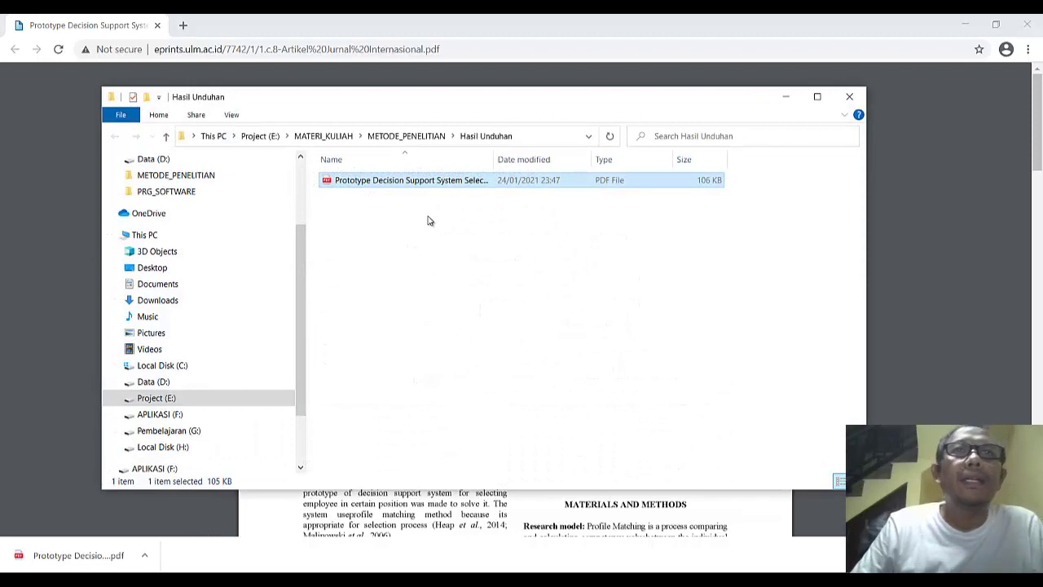
Step: Open the downloaded "Prototype Decision Support System Selecting Employee" PDF in Nitro Pro 10 and look through its first page
click(428, 220)
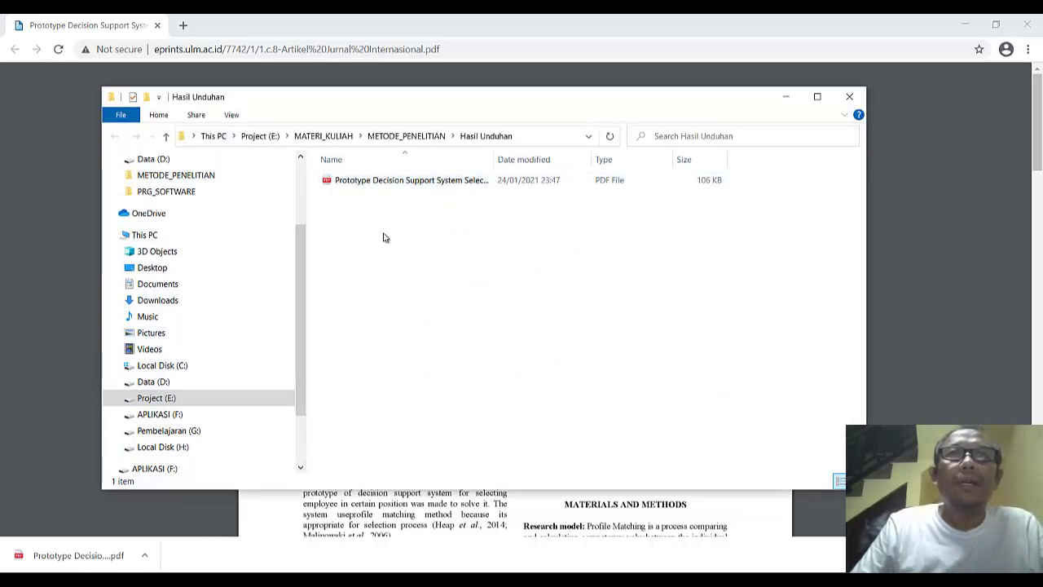
right_click(377, 181)
mouse_move(717, 335)
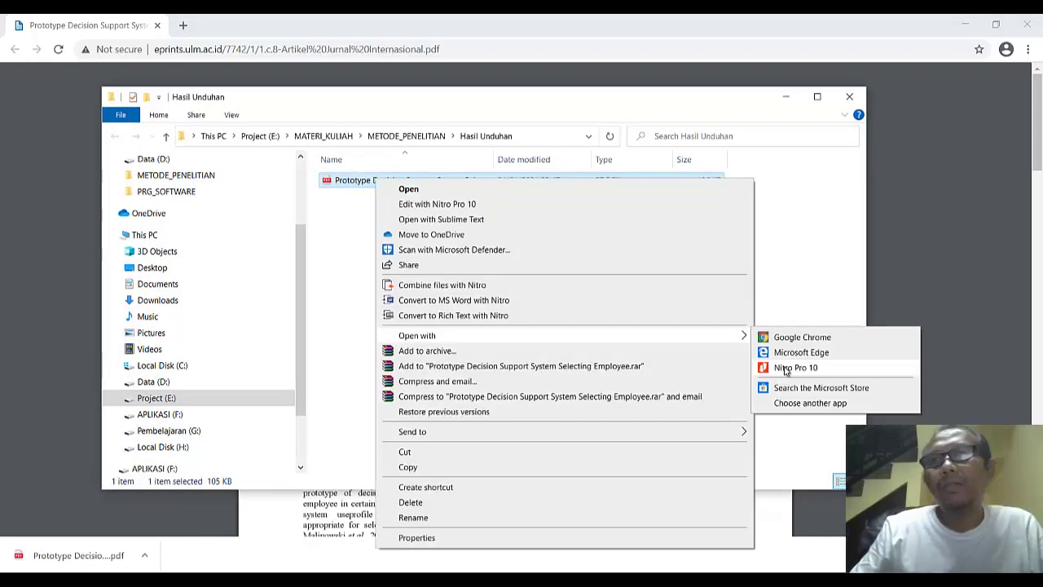
click(795, 368)
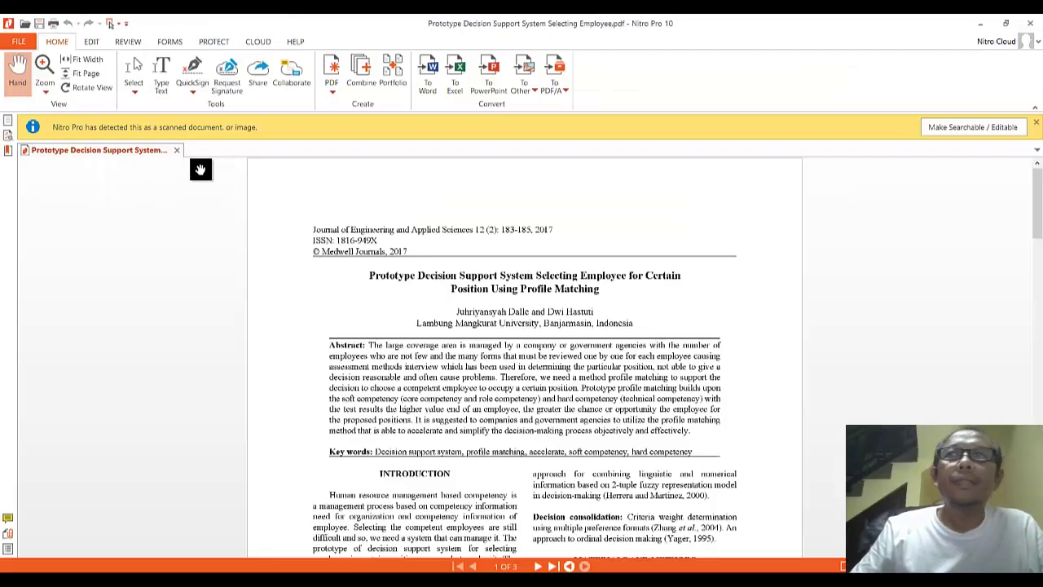
scroll(408, 250, down, 6)
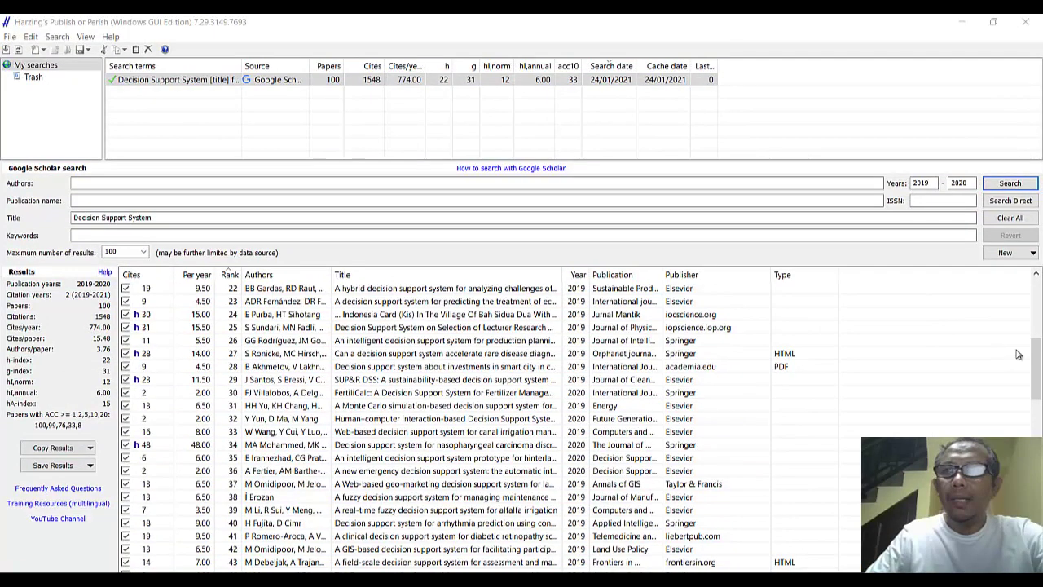
Step: From the Publish or Perish results, open the hindawi.com article "Big Data, Scientific Programming, and Its Role in Internet of Industrial Things" and its PDF version
drag(1039, 356, 1039, 518)
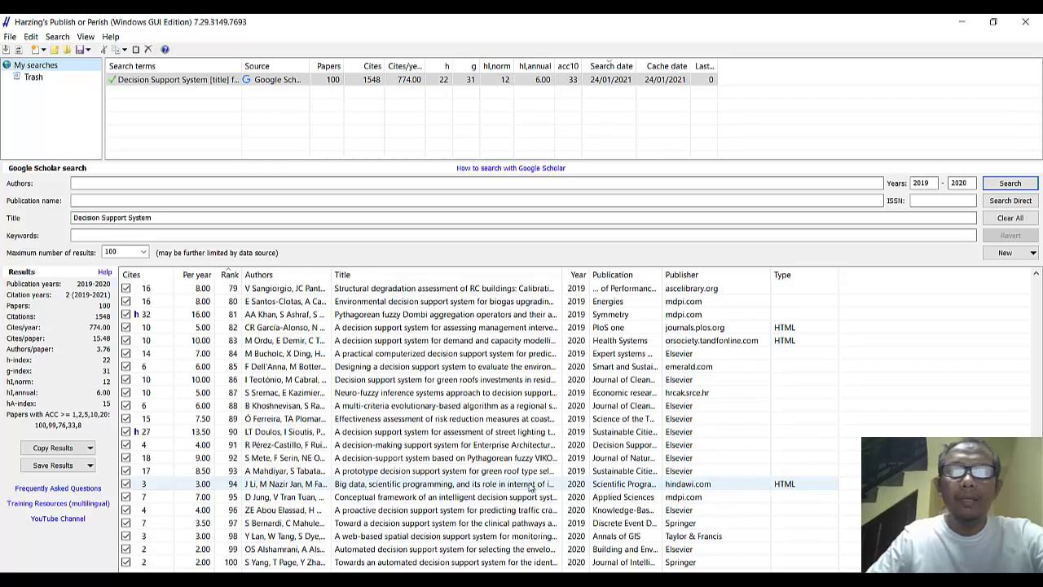
double_click(493, 486)
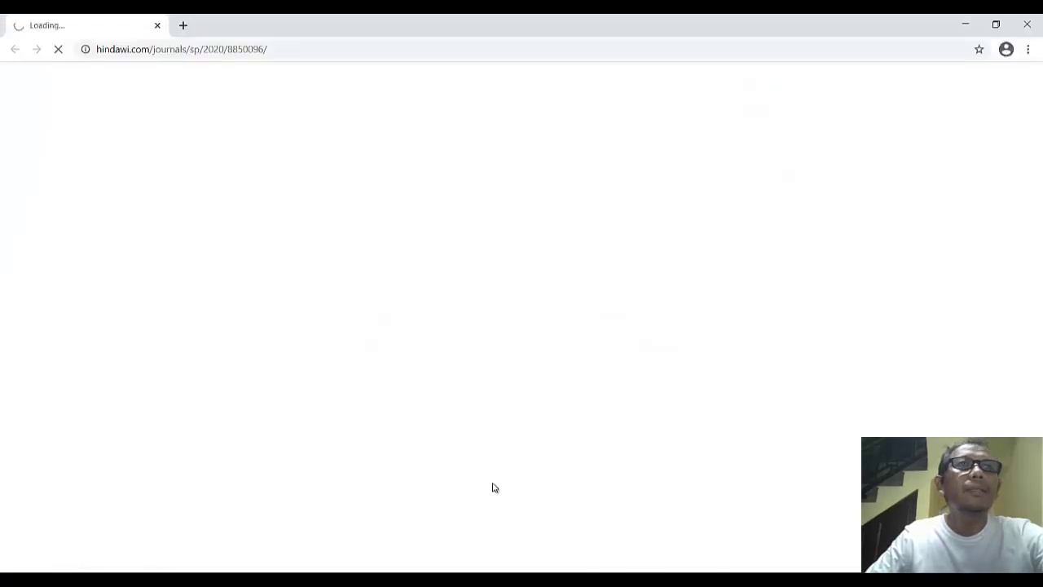
scroll(689, 278, down, 15)
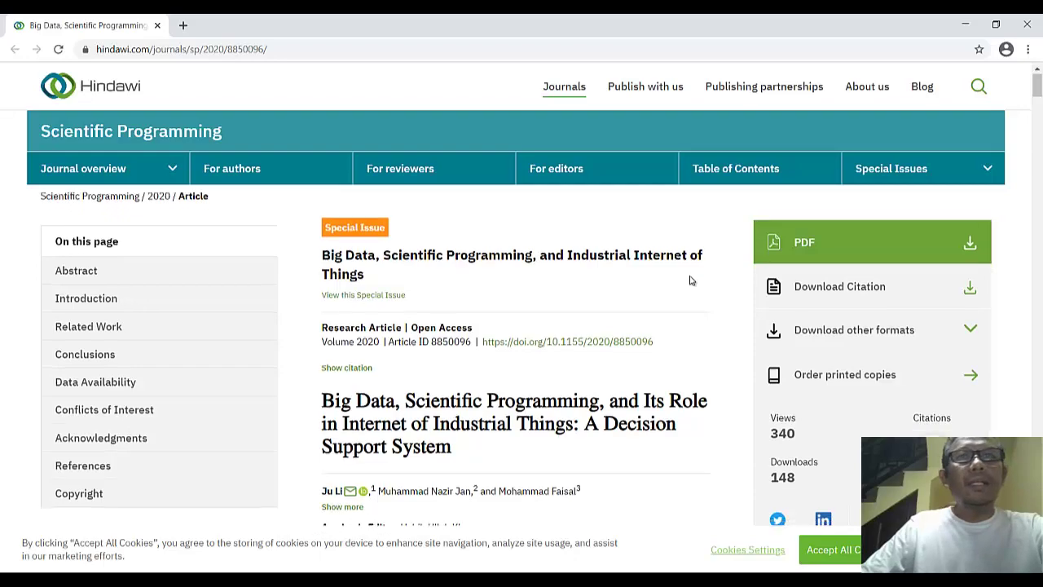
scroll(689, 291, up, 10)
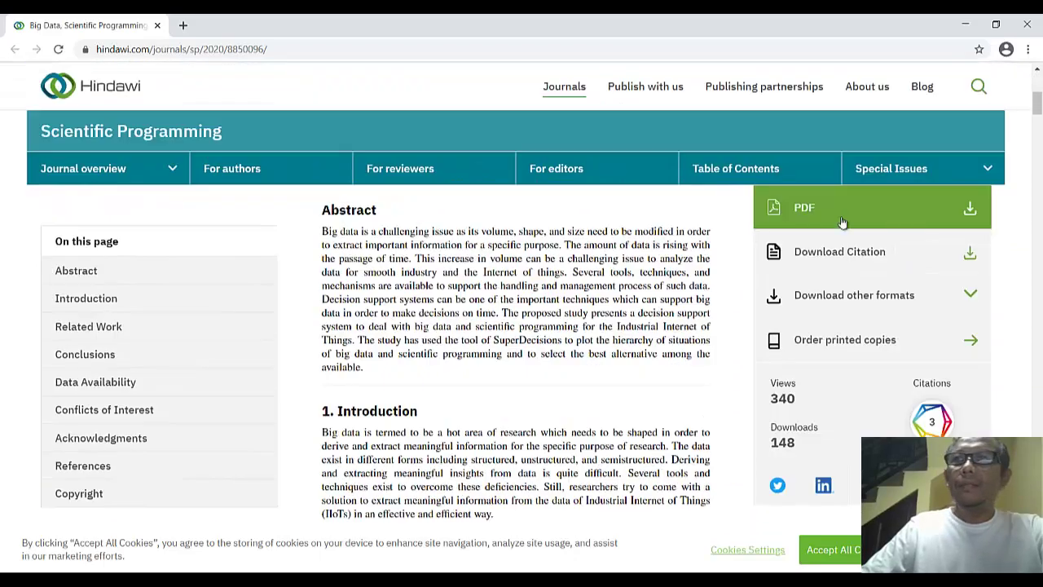
click(971, 210)
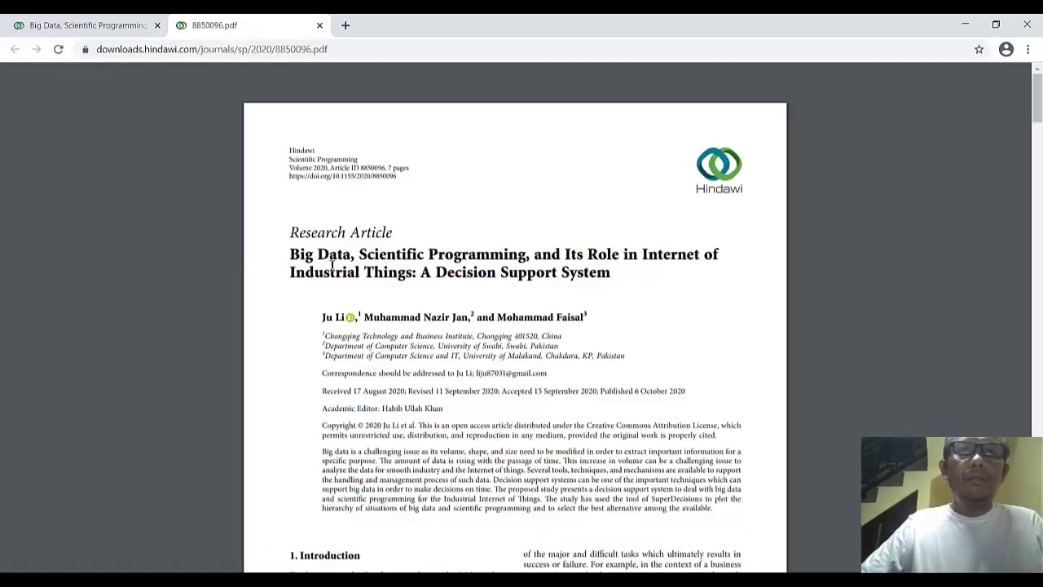
Step: Copy the words "Scientific Programming" from the article title in the PDF
drag(363, 254, 524, 255)
right_click(503, 257)
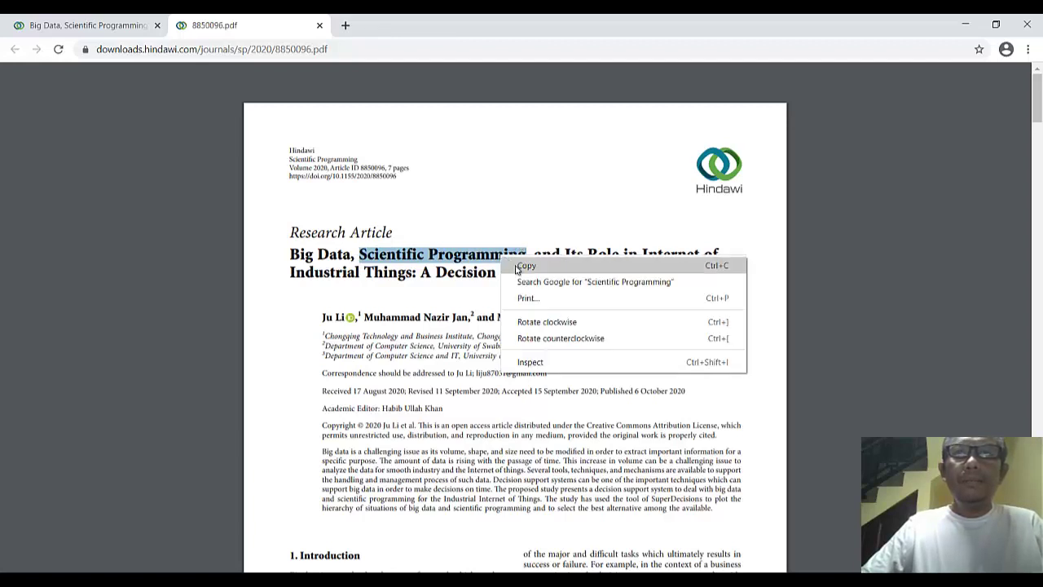
click(526, 263)
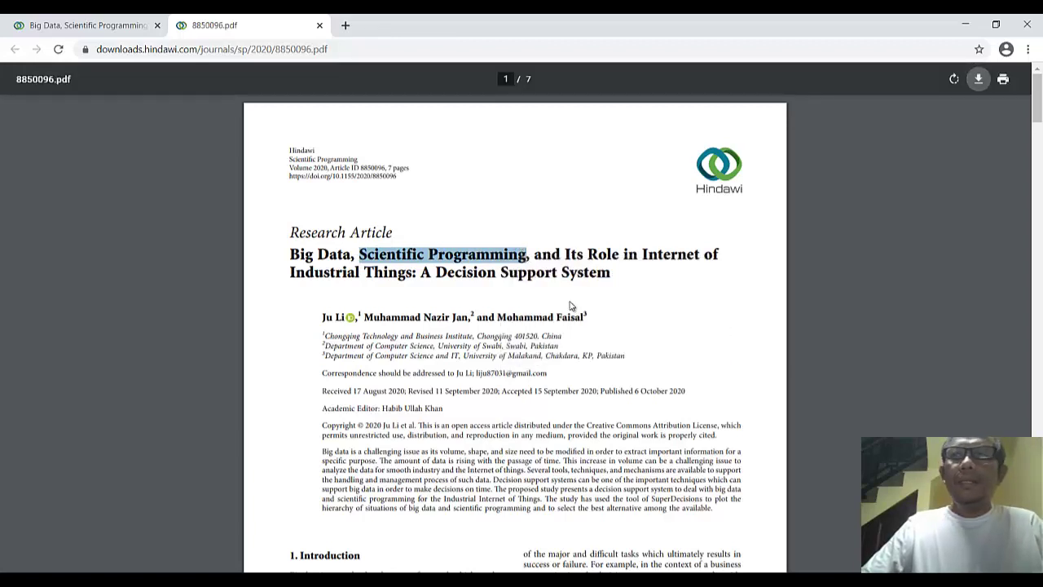
Step: Download the PDF to the Hasil Unduhan folder as "Scientific Programming" and show the file in its folder
click(979, 79)
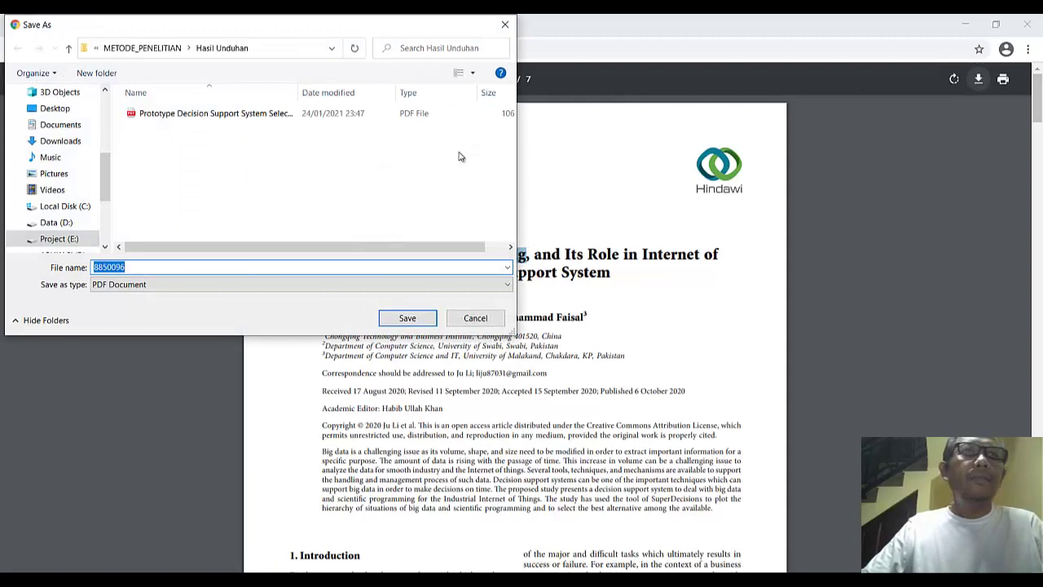
click(146, 267)
drag(147, 267, 82, 267)
key(BackSpace)
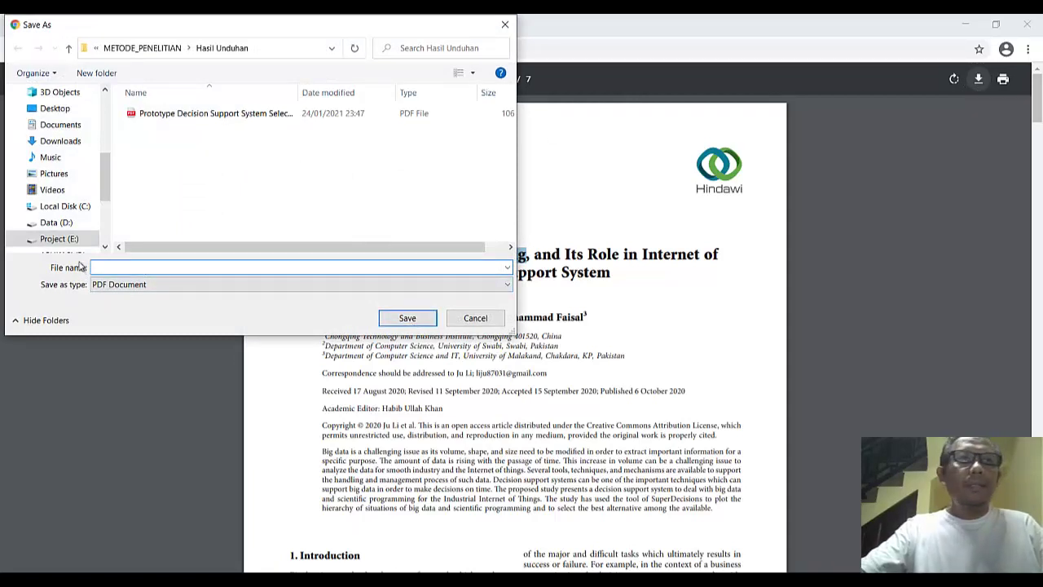
text(Scientific Programming)
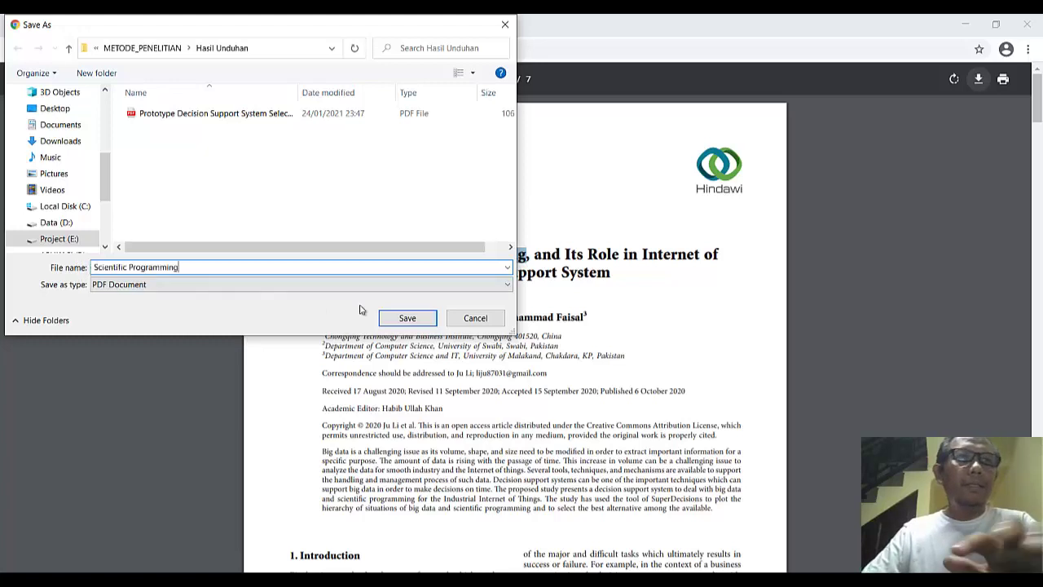
click(408, 318)
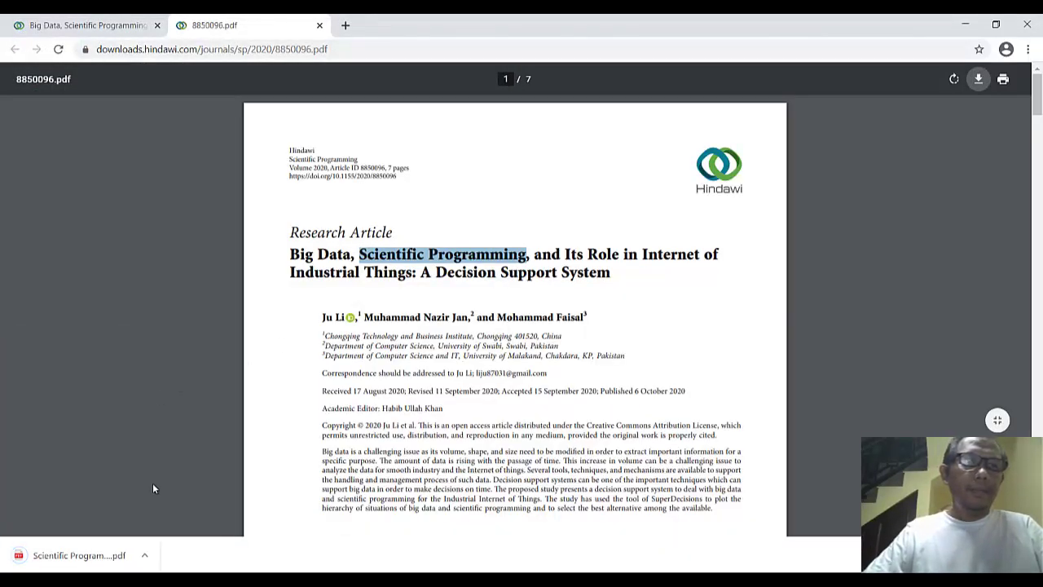
click(144, 555)
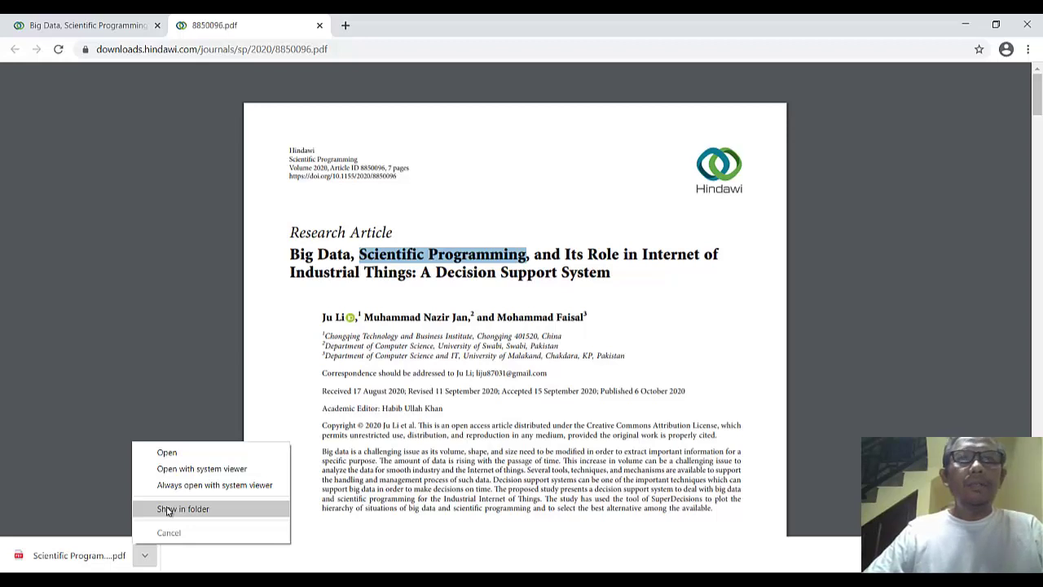
click(166, 509)
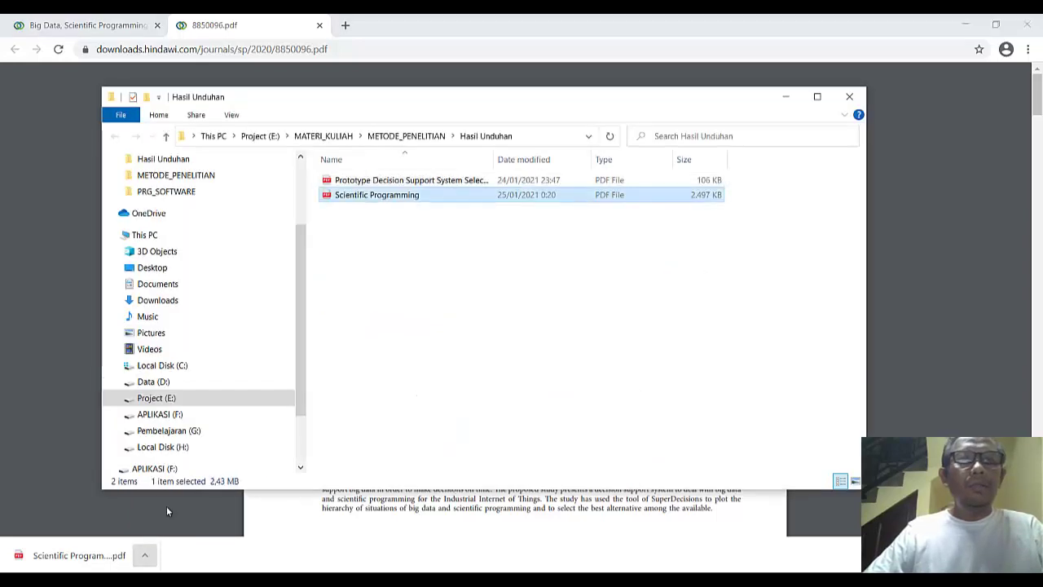
Step: Open the downloaded "Scientific Programming" PDF in Nitro Pro 10
right_click(355, 201)
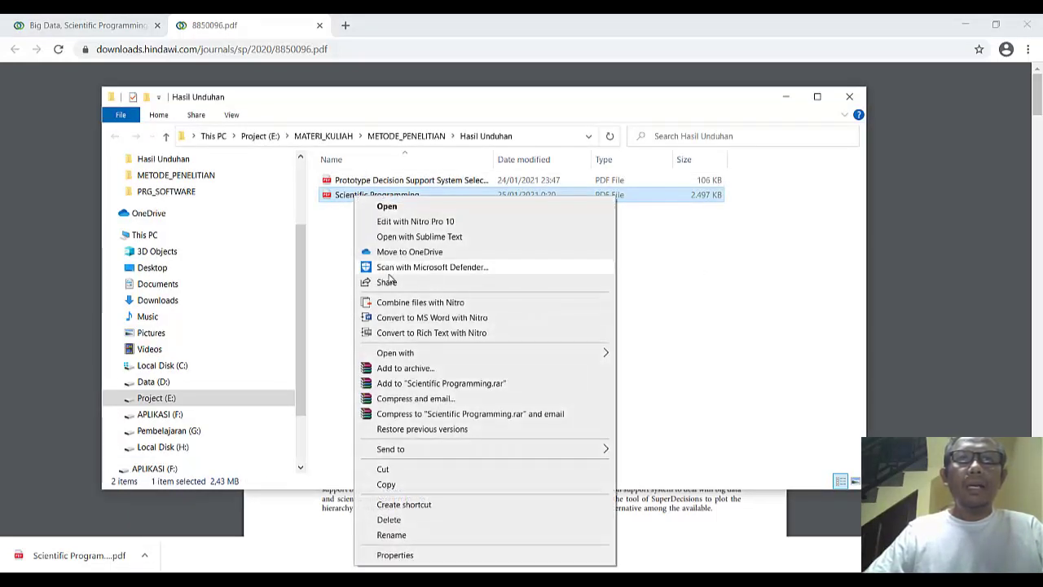
mouse_move(414, 358)
click(651, 383)
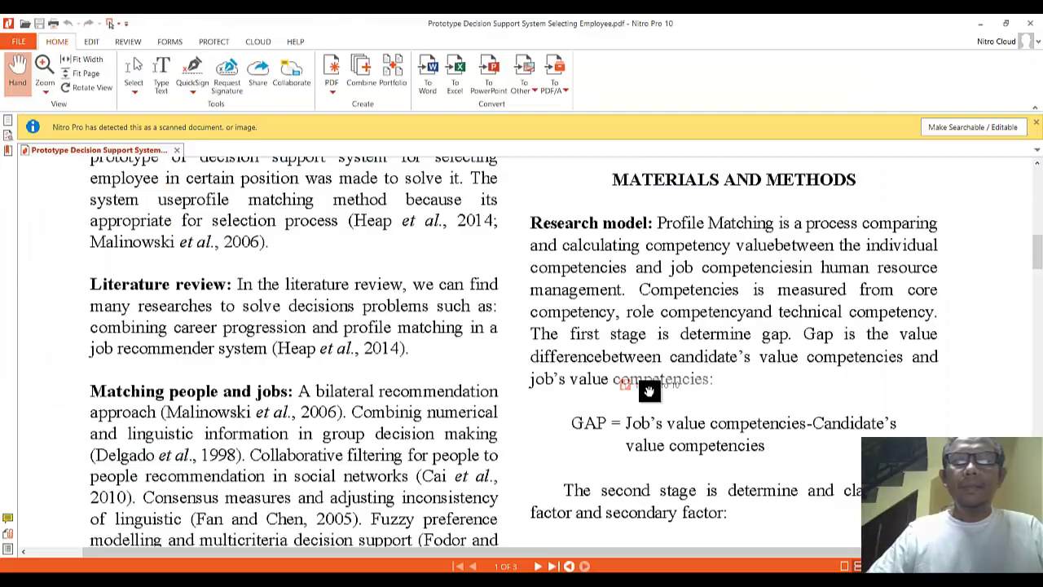